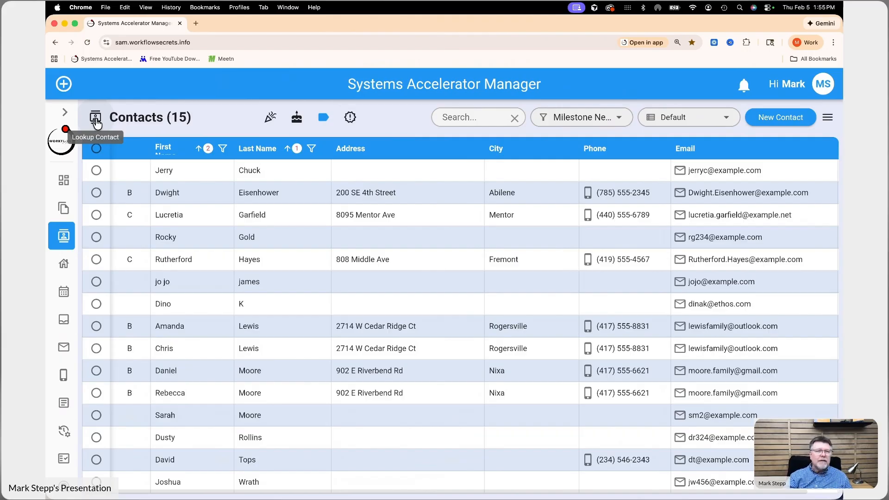
Start an intake form import, load intake 1.png from the Downloads folder and extract its form data.
click(63, 84)
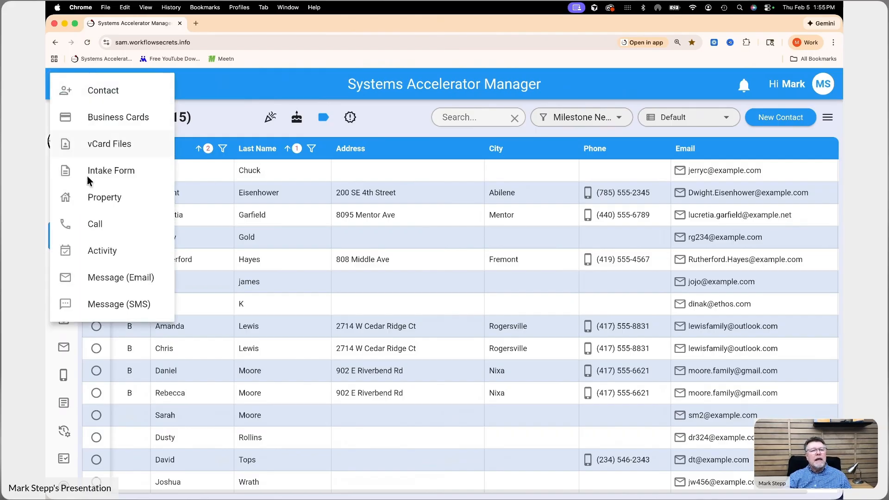
click(113, 175)
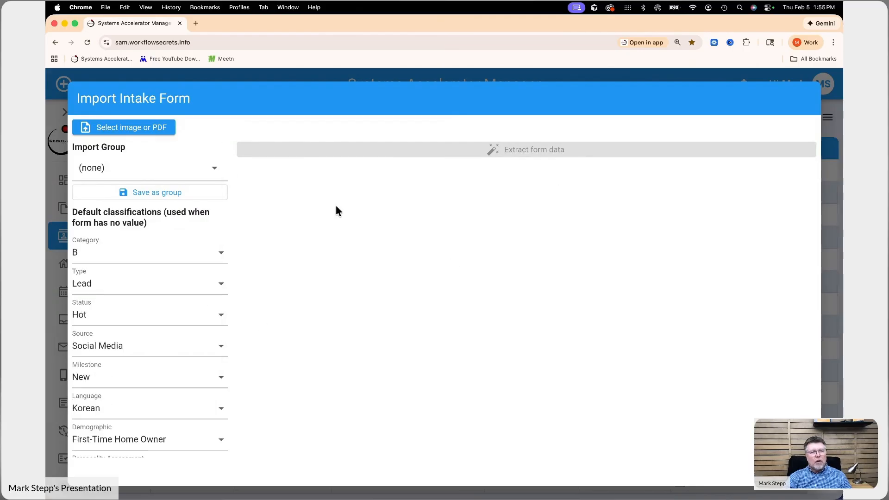
click(135, 130)
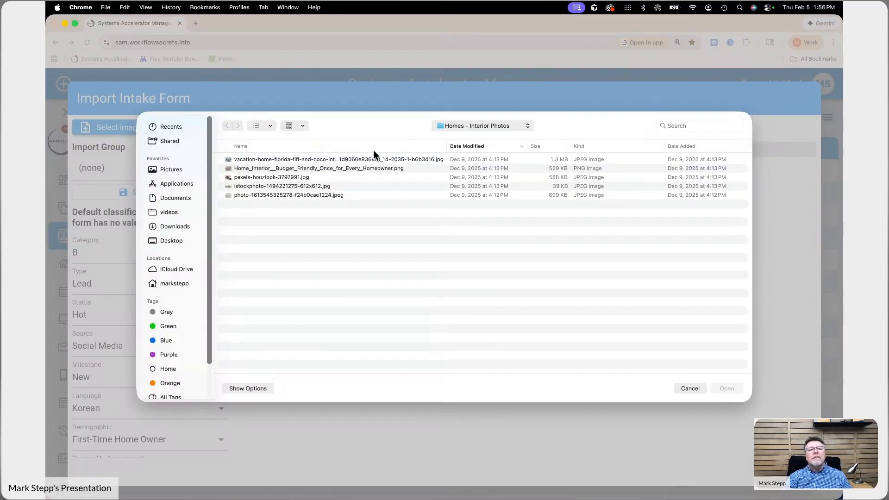
click(482, 128)
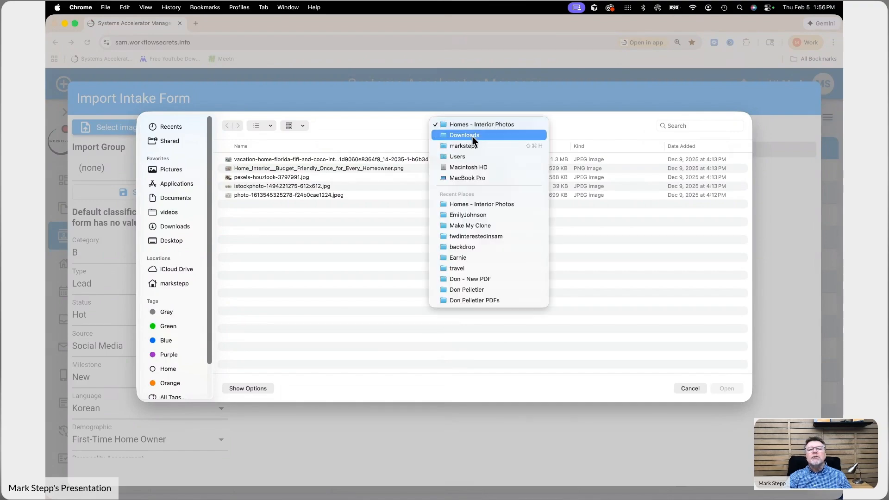
click(472, 136)
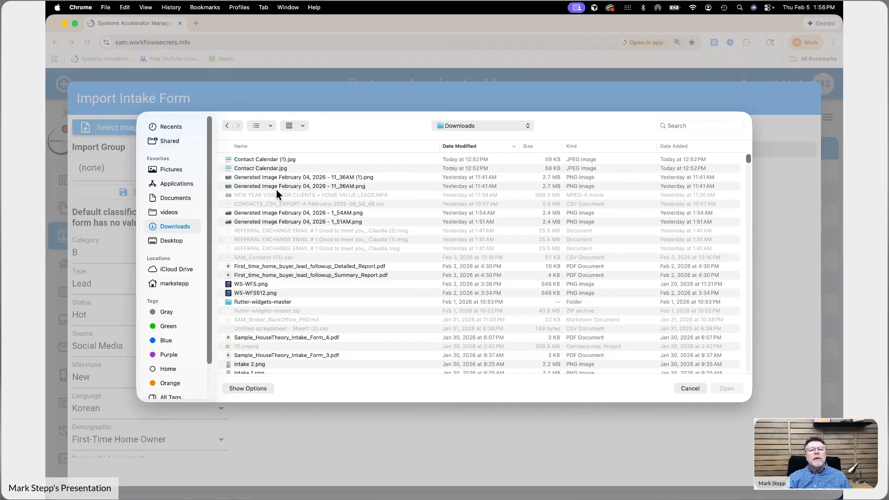
scroll(273, 240, down, 5)
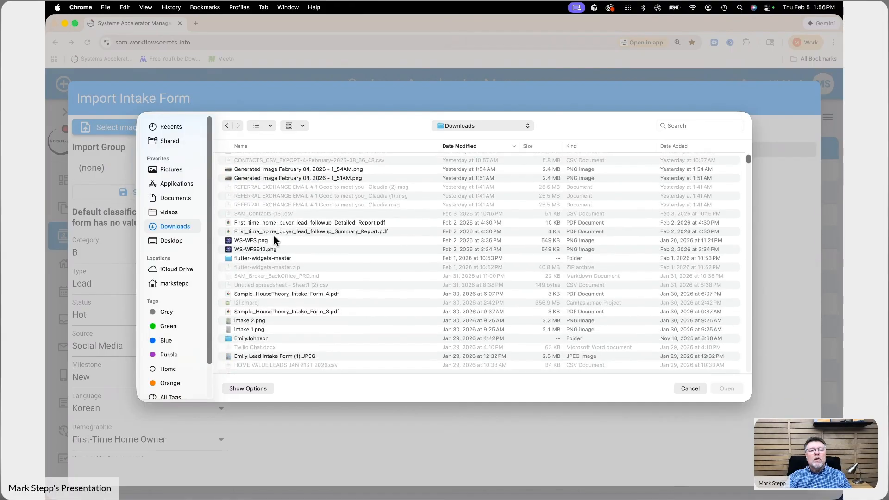
click(250, 312)
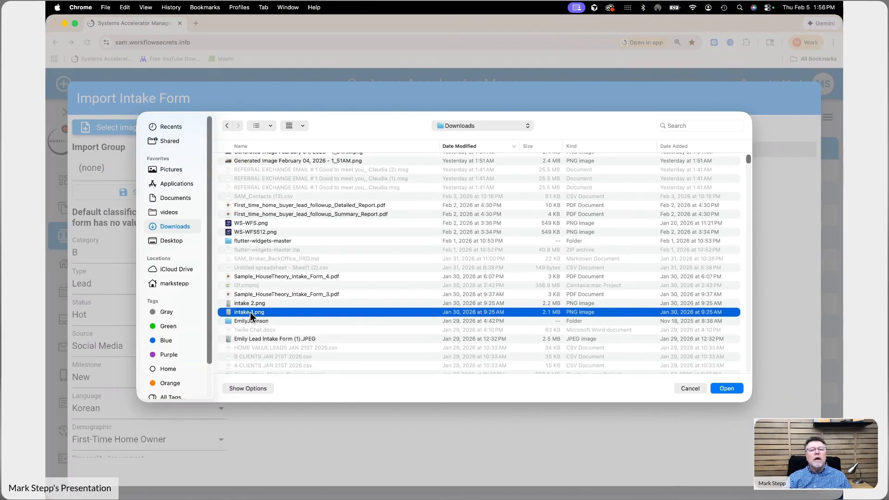
click(725, 388)
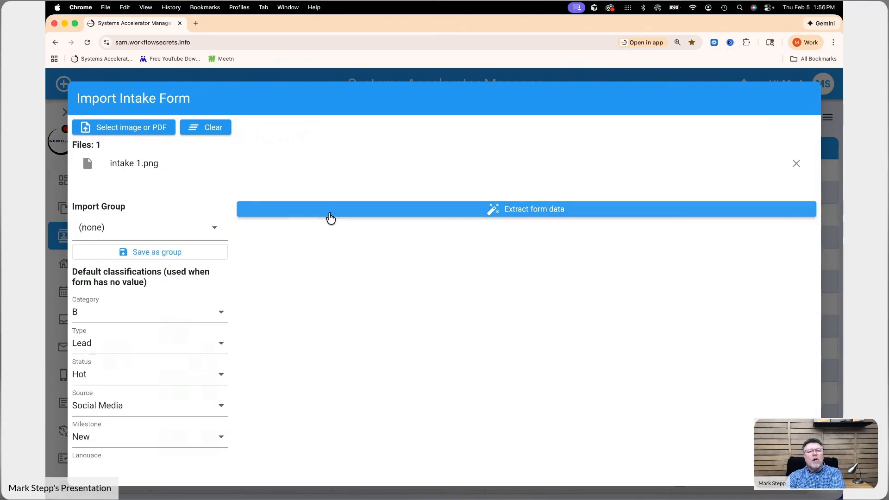
click(484, 211)
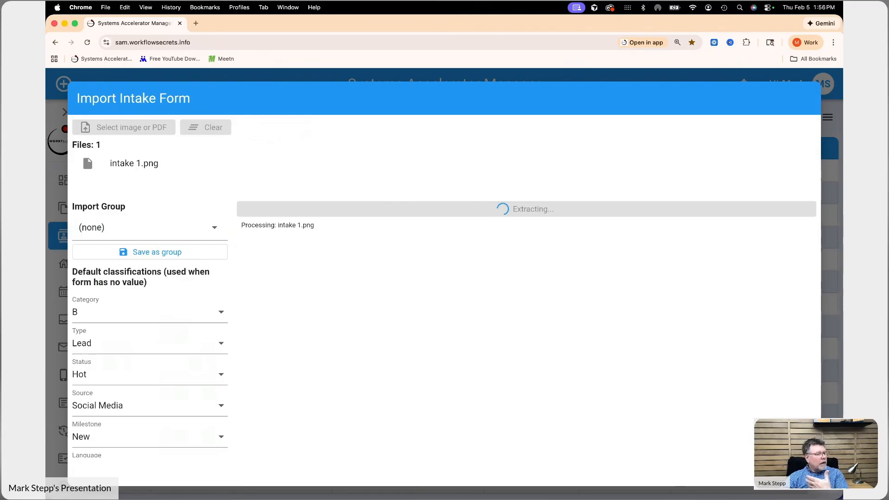
Switch to Finder, open a new file window and move it clear of the import form.
key(super+Tab)
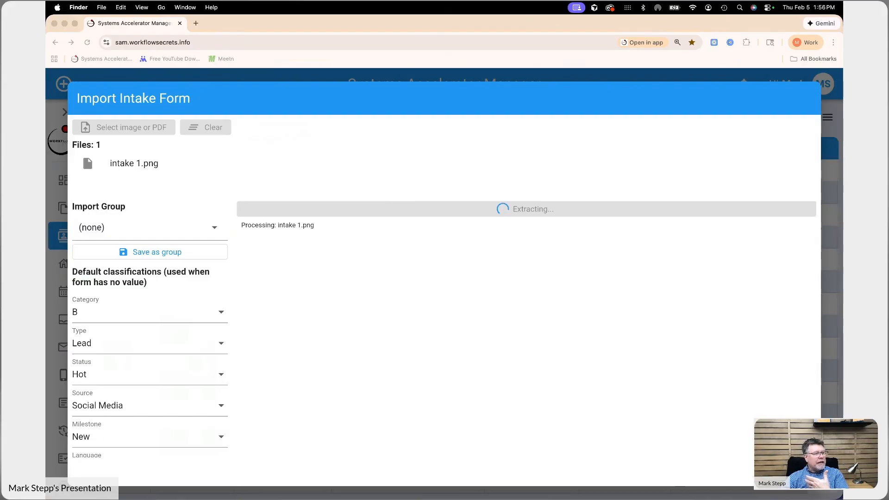
key(super+n)
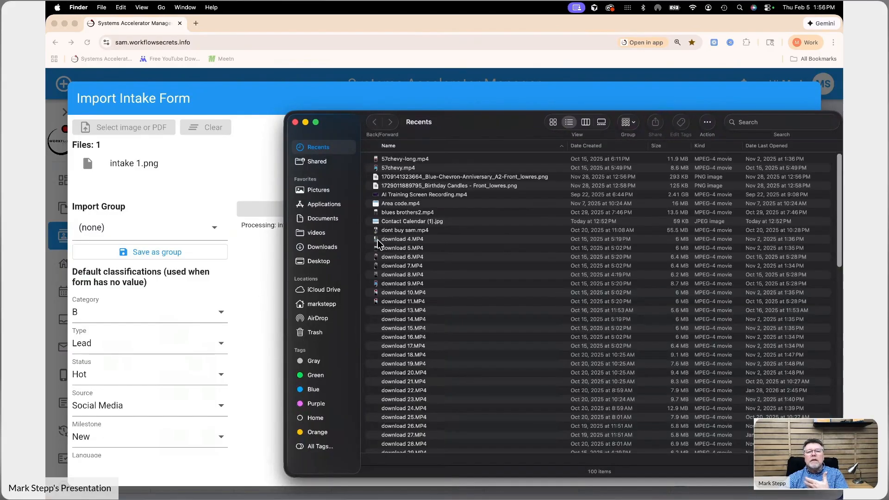
drag(339, 119, 886, 120)
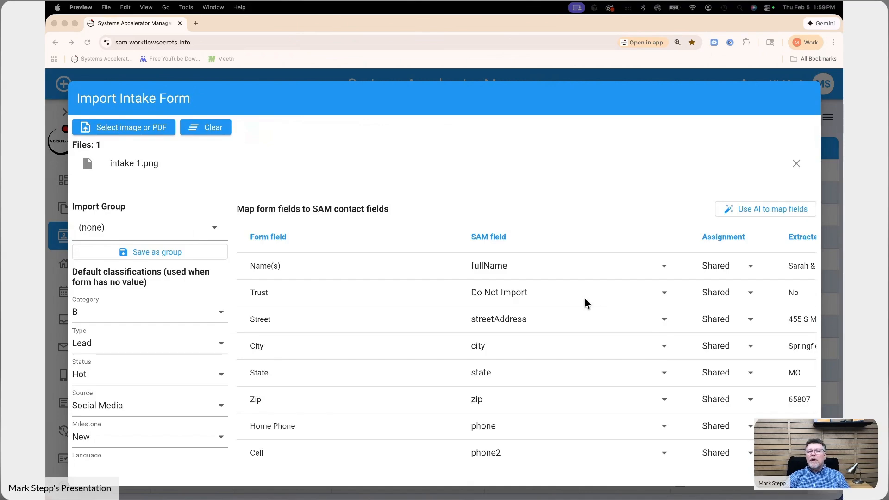
Review the contact field mappings and extracted values, comparing them with the handwritten form in the Preview window of intake 1.png.
scroll(606, 297, right, 3)
scroll(431, 270, right, 3)
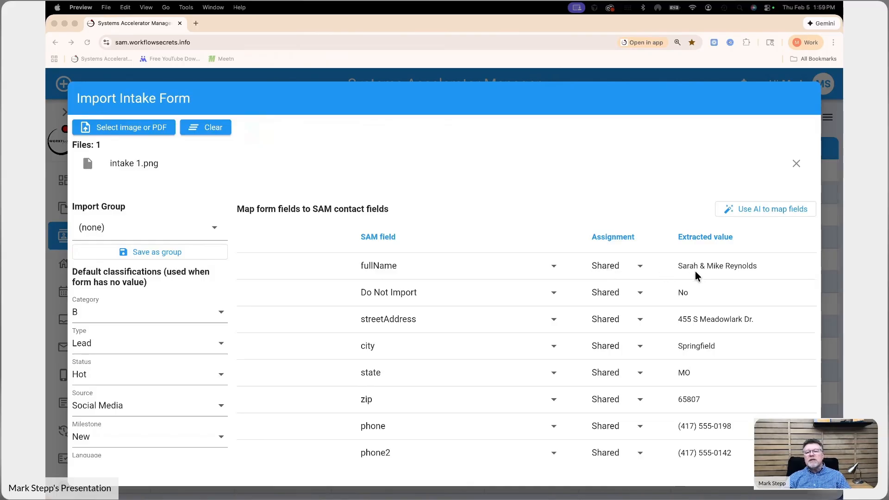
scroll(429, 293, left, 5)
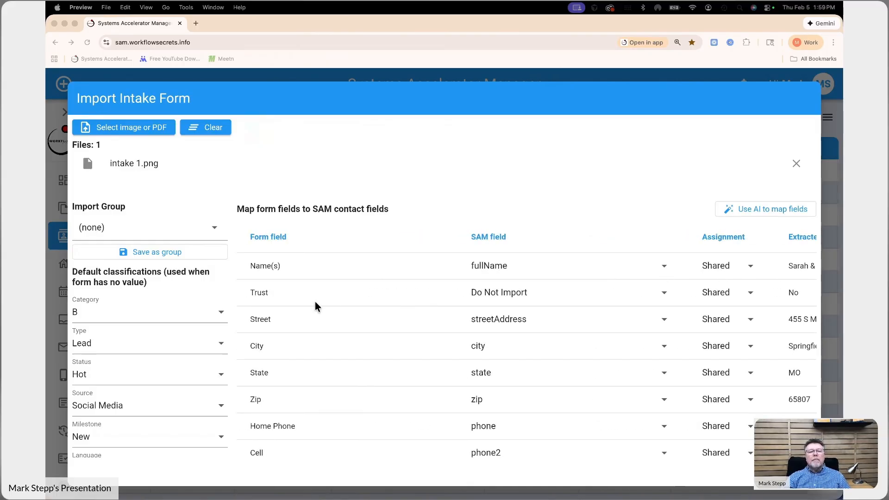
scroll(480, 299, down, 5)
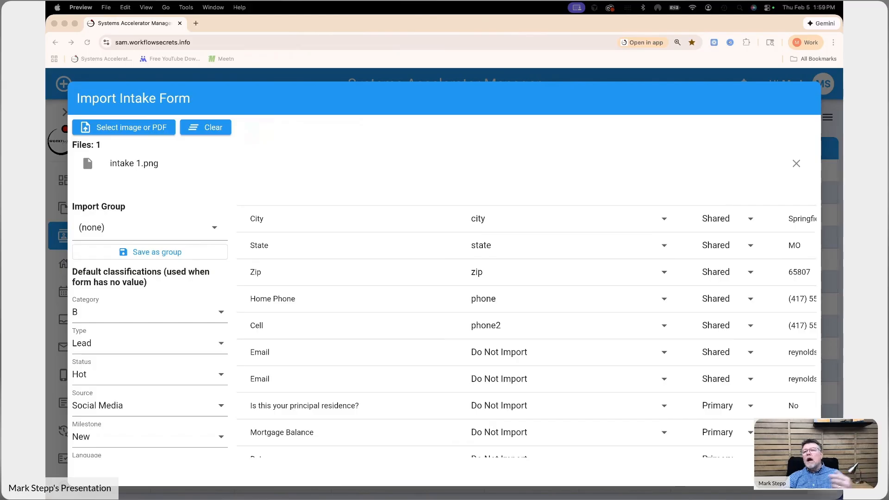
drag(842, 70, 470, 50)
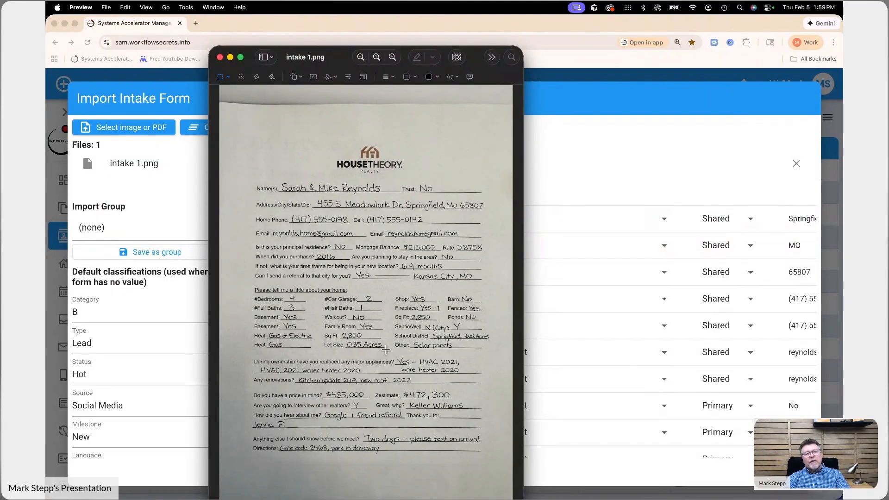
double_click(327, 51)
Examine the remaining form field mappings, from the mortgage and property details through the final notes row.
scroll(381, 285, down, 5)
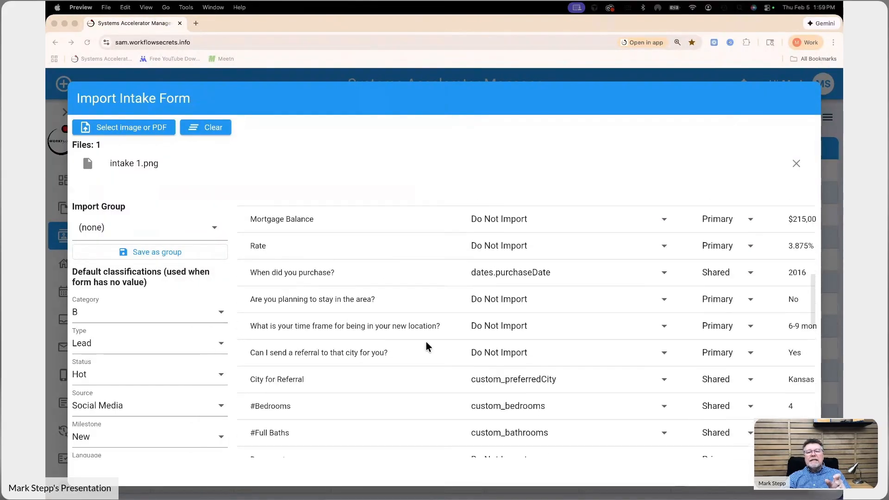
scroll(426, 343, down, 3)
scroll(507, 387, down, 1)
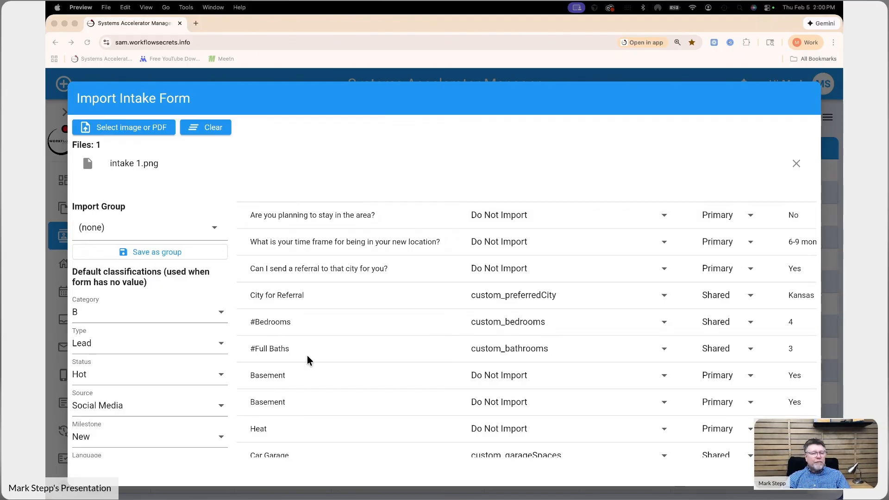
scroll(439, 348, down, 3)
scroll(439, 352, down, 10)
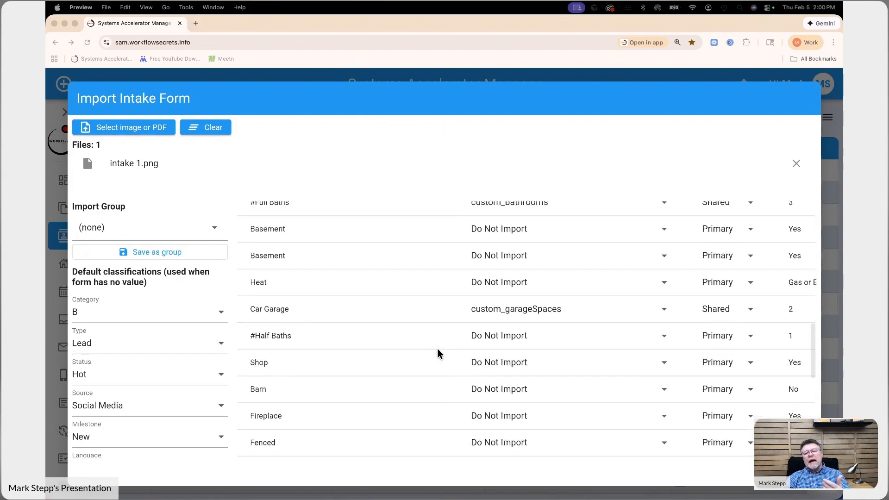
scroll(412, 333, down, 1)
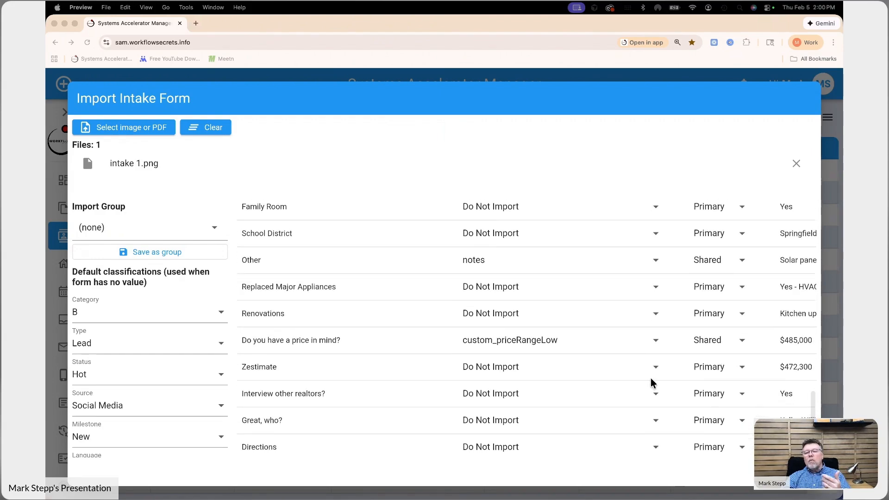
scroll(435, 324, down, 3)
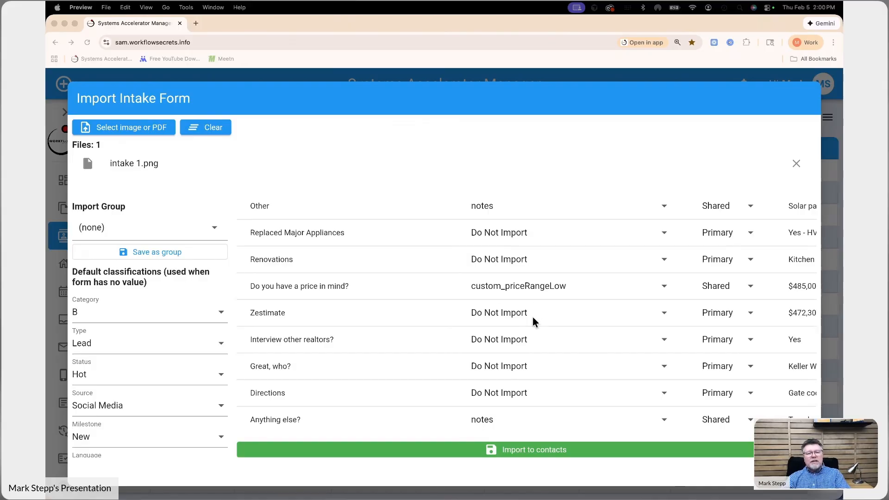
Check which SAM fields are available for mapping the Zestimate form field.
click(655, 315)
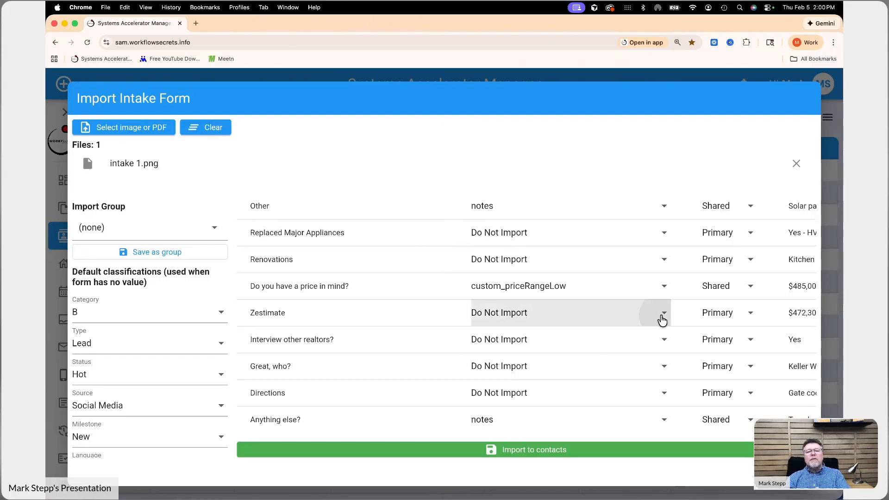
click(661, 319)
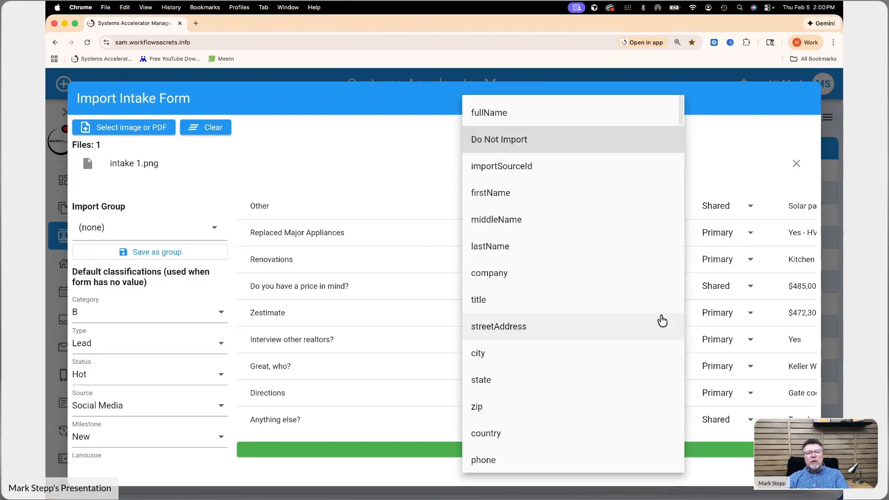
click(709, 124)
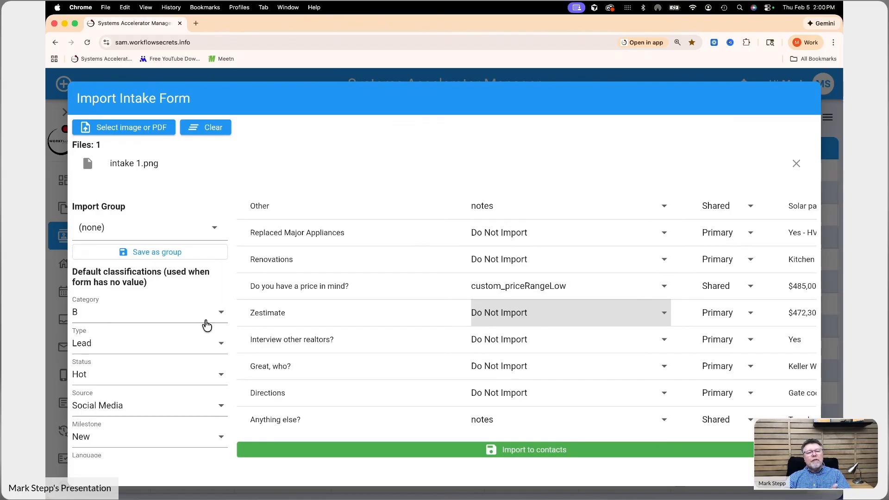
Review the default classifications for the import, from category and type through date field and tags.
scroll(144, 310, down, 5)
scroll(147, 316, up, 5)
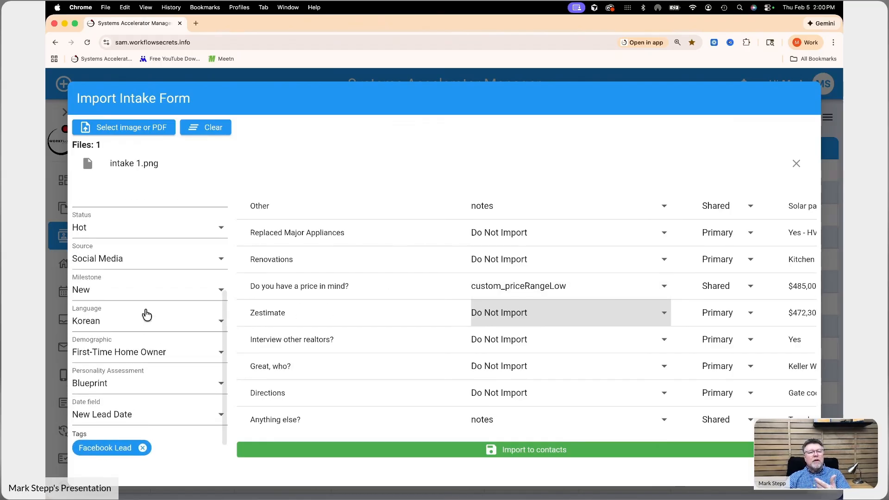
scroll(146, 308, down, 3)
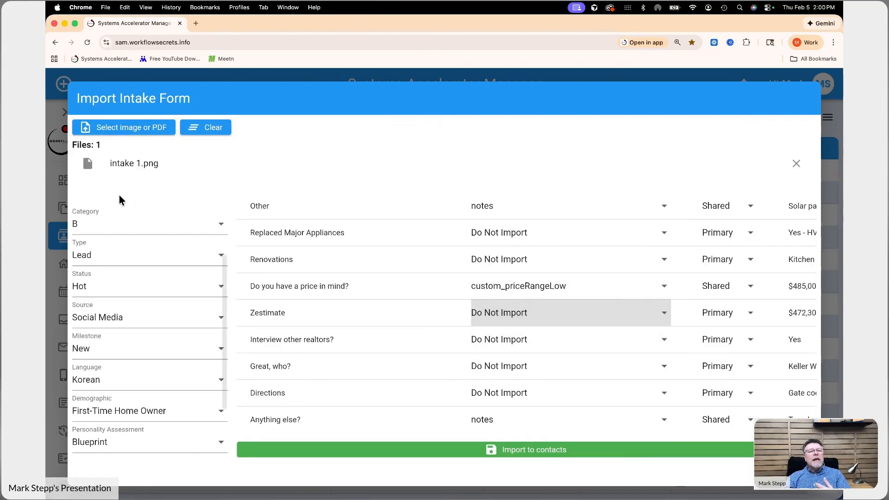
scroll(138, 242, up, 3)
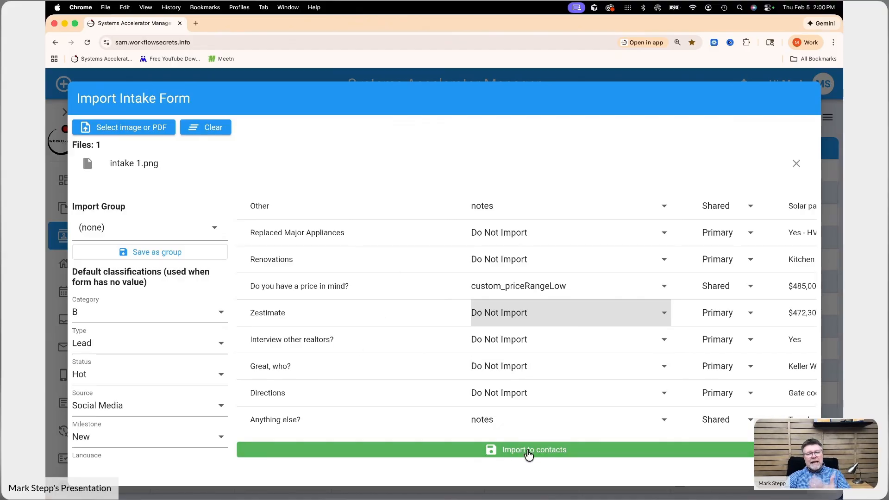
Inspect the assignment and extracted value columns for the last rows of the field mapping table.
scroll(550, 356, right, 3)
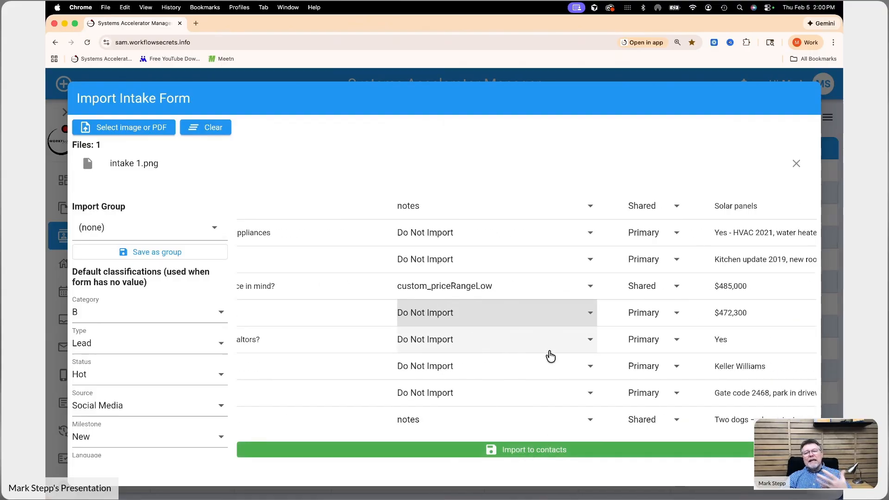
scroll(550, 355, right, 6)
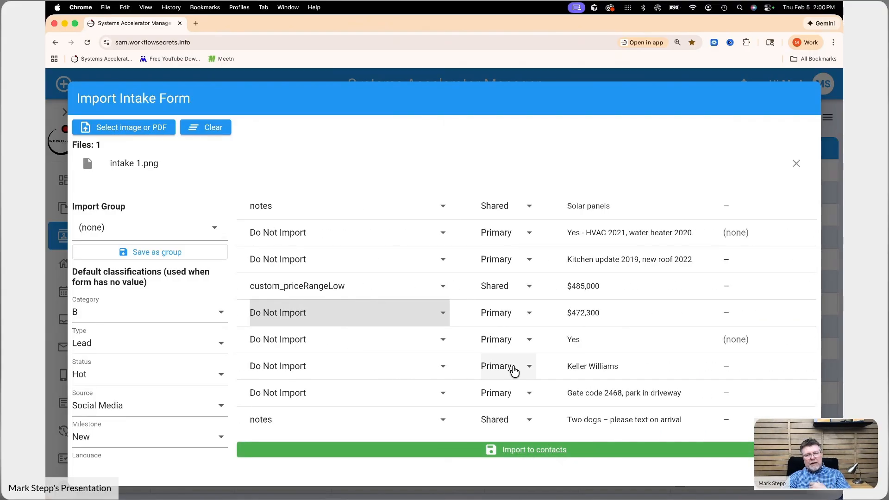
scroll(513, 370, left, 1)
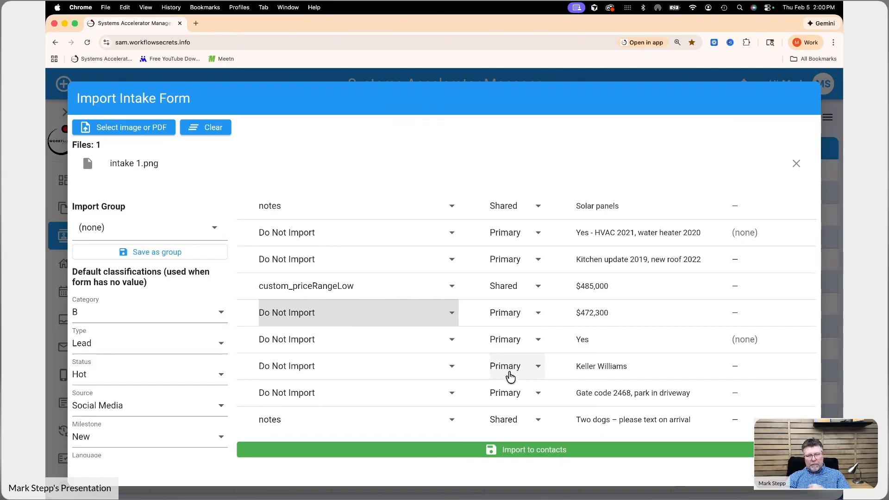
scroll(457, 377, left, 1)
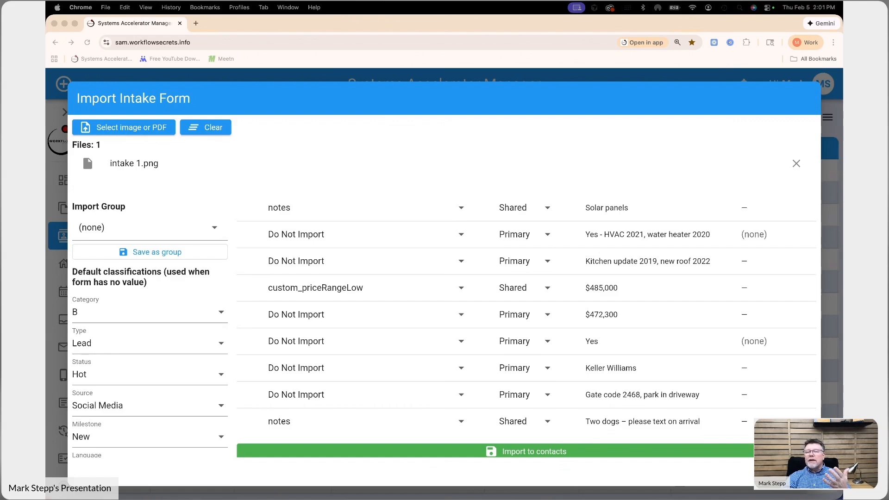
View the handwritten intake 1.png in Preview again, put it away and return to the field mapping table.
drag(842, 81, 492, 35)
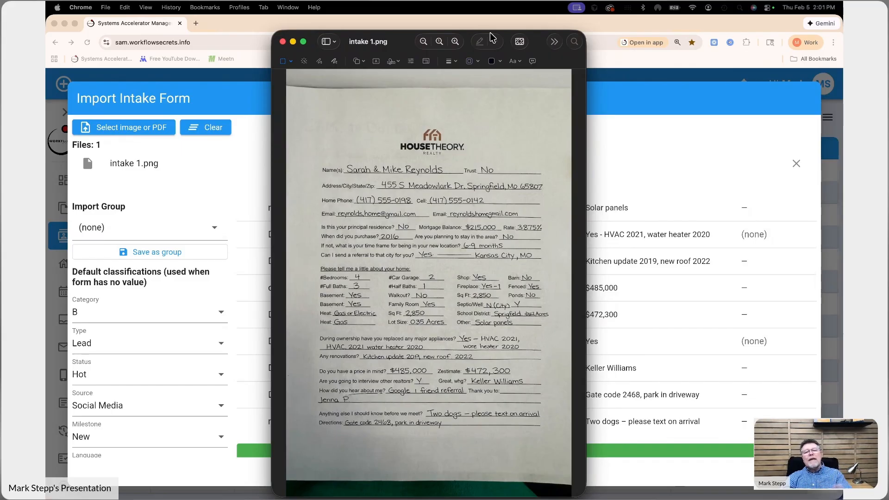
click(492, 37)
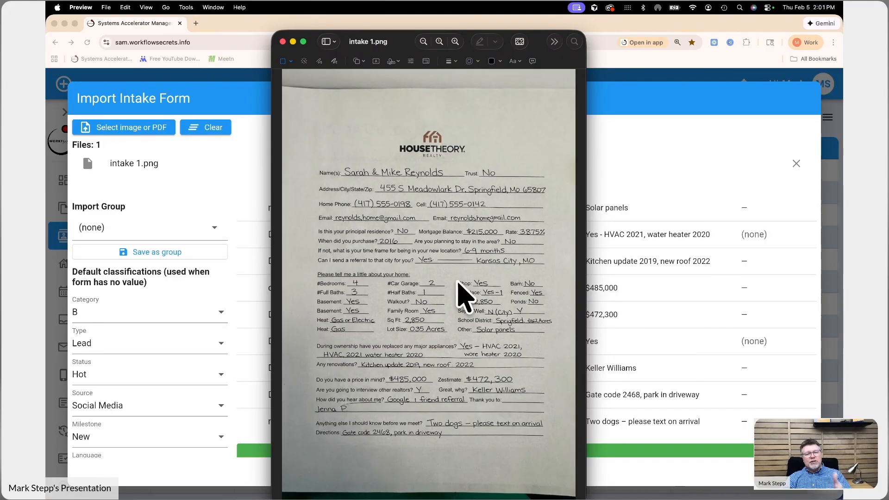
key(super+w)
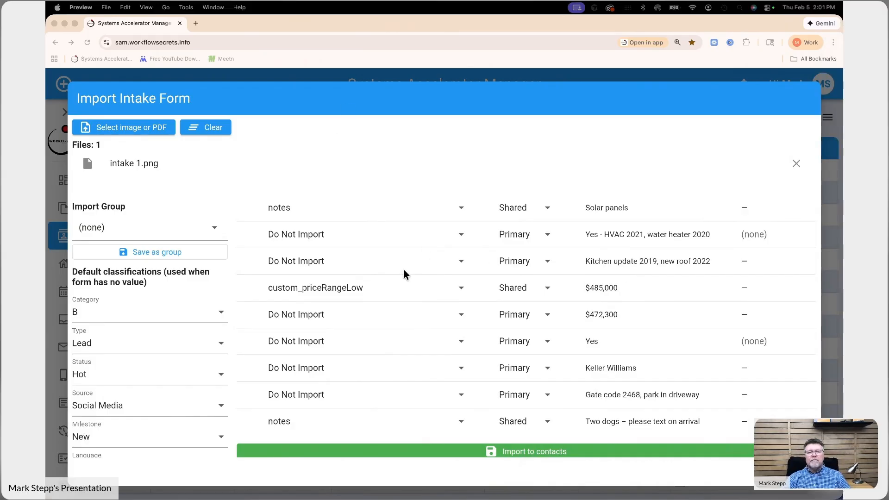
scroll(403, 276, left, 2)
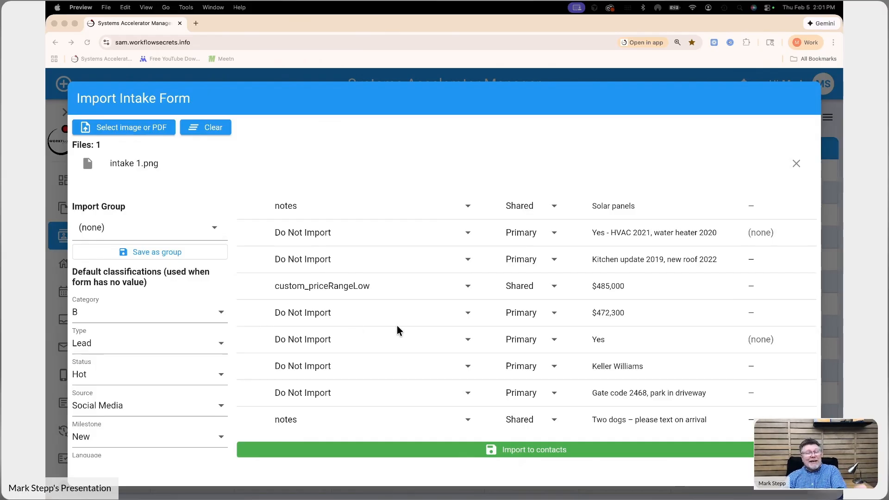
scroll(397, 326, left, 1)
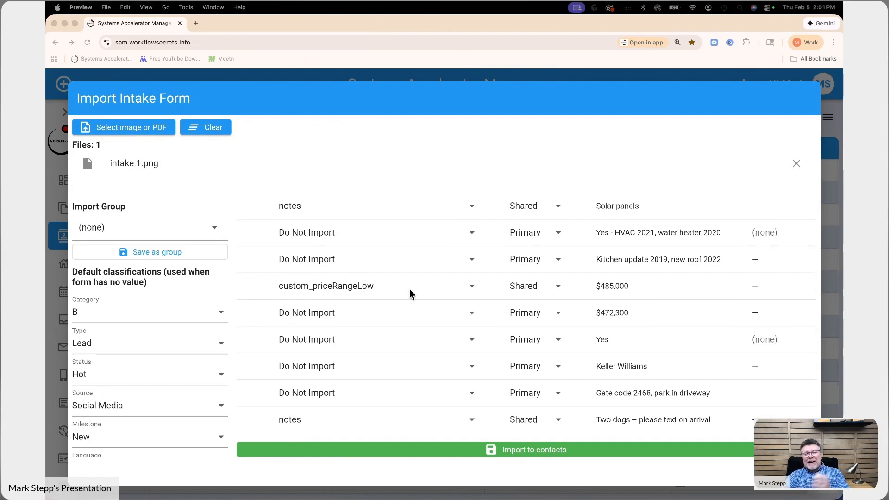
scroll(493, 301, up, 1)
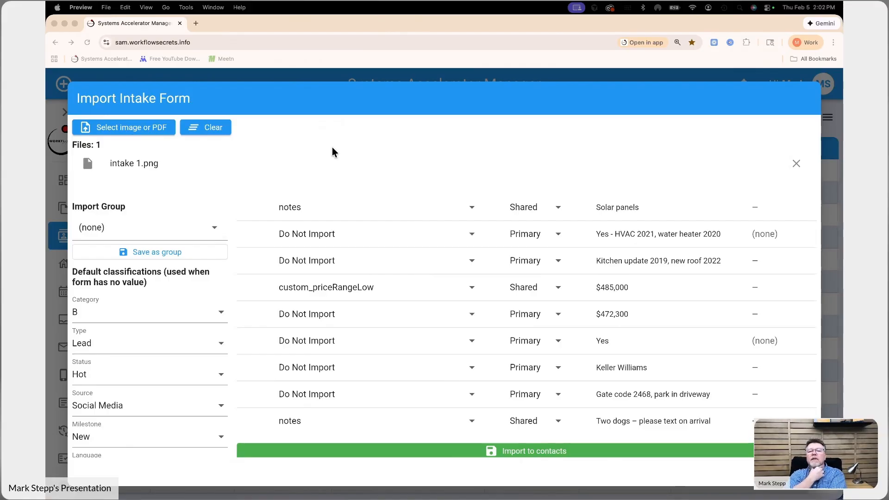
scroll(782, 430, down, 1)
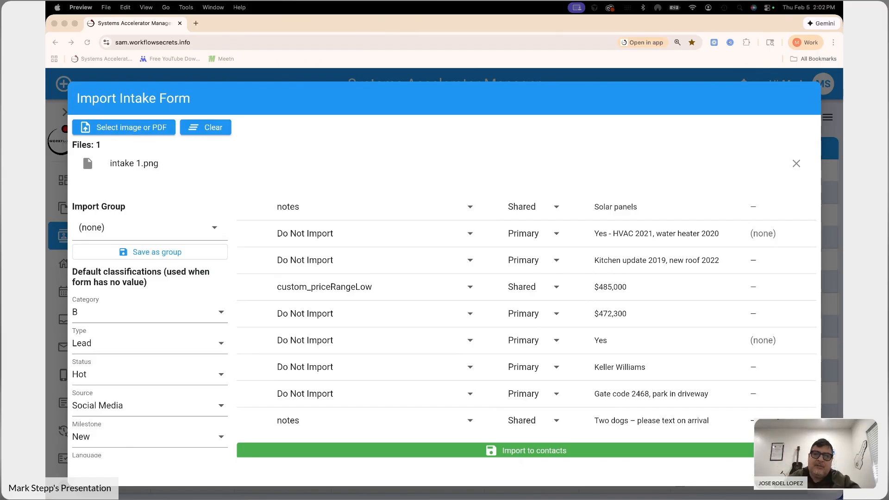
Close the intake form import without importing the contacts and open the contact list's additional options.
click(372, 313)
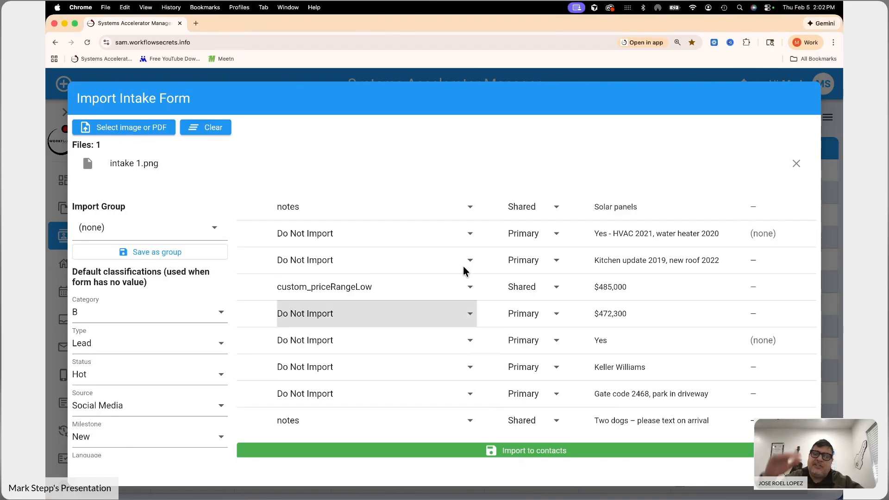
key(Escape)
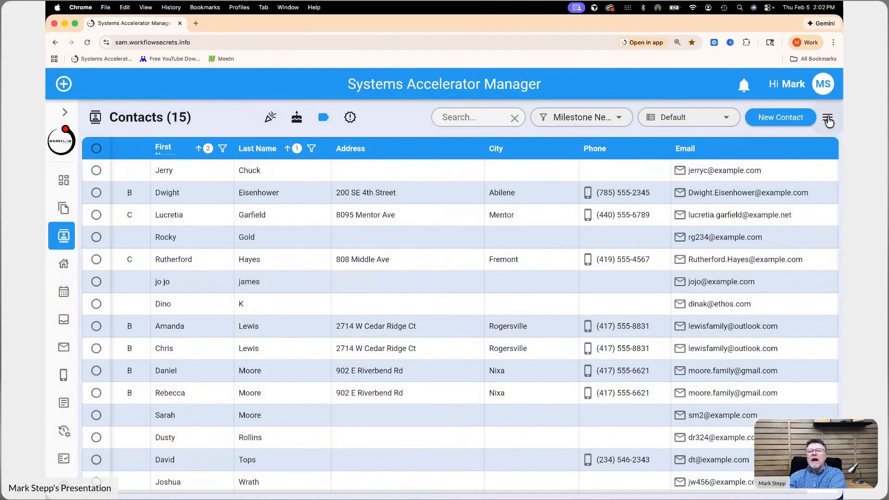
click(828, 121)
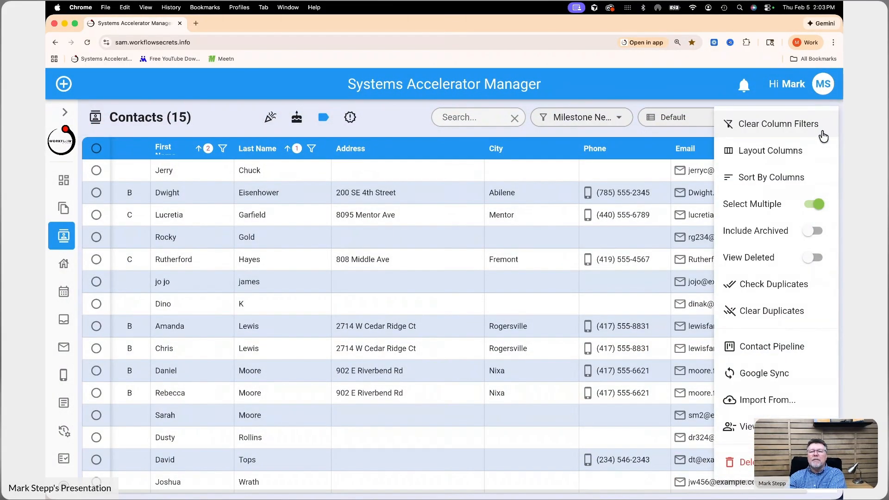